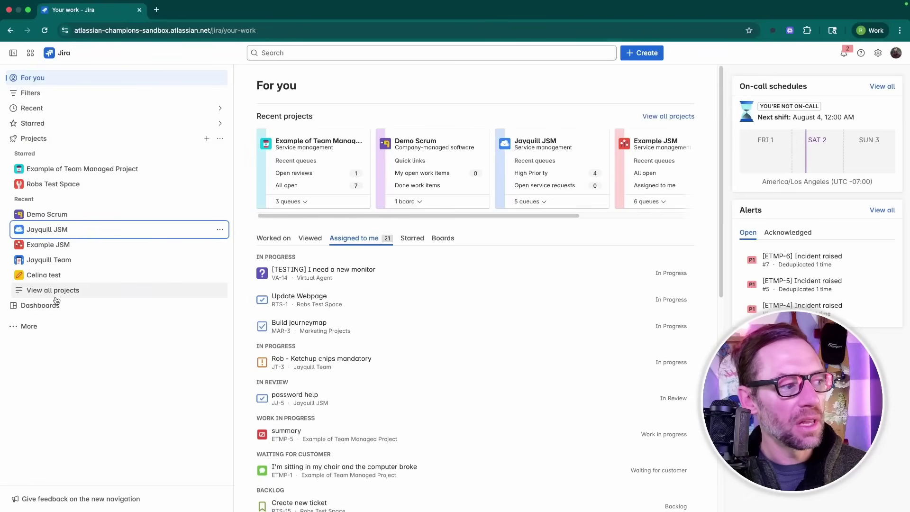
Filter the full project list to Jira - software projects and open the Mobile Dev project.
click(57, 295)
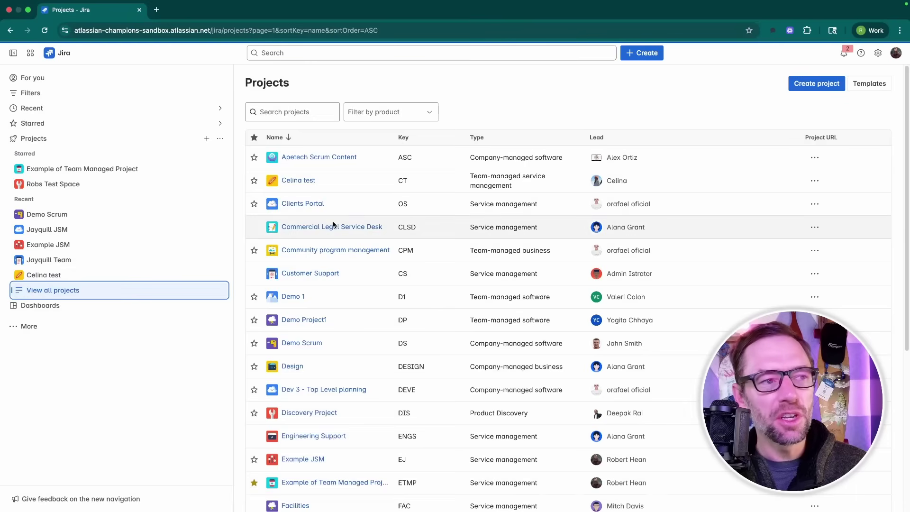
click(431, 111)
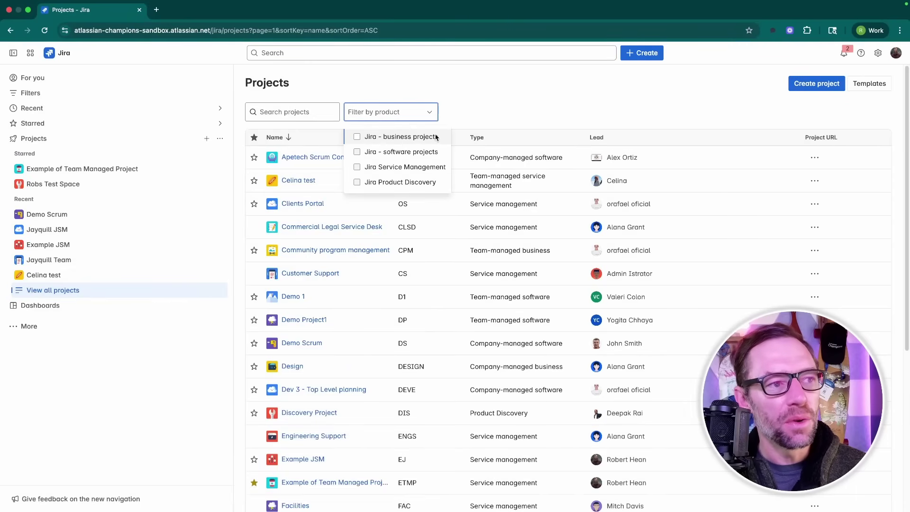
click(422, 152)
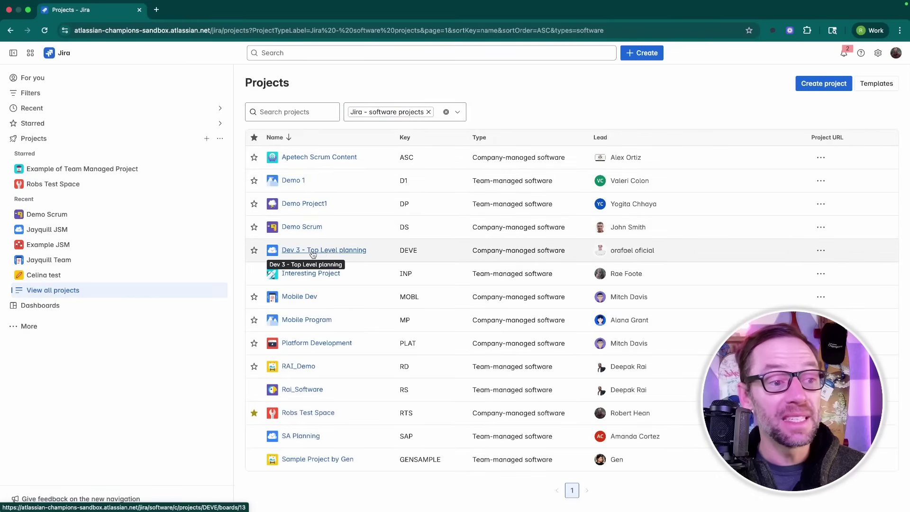
click(308, 297)
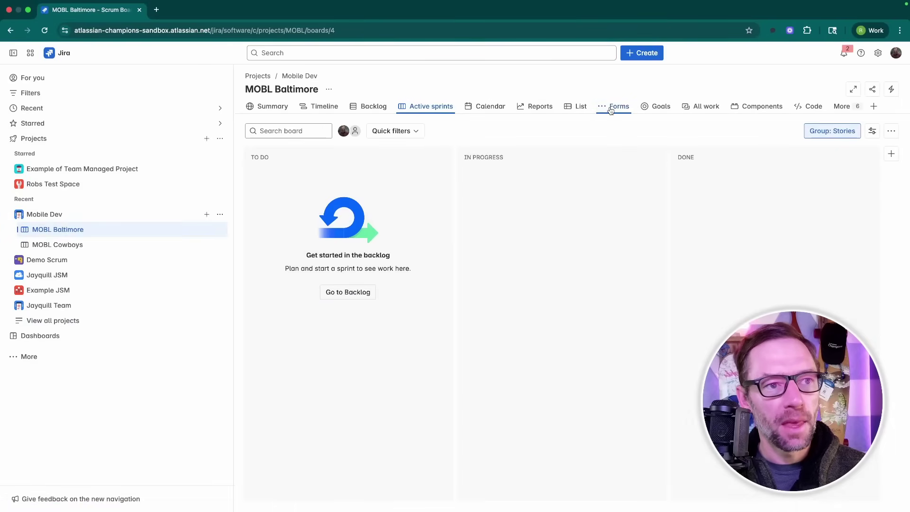
Create a new form in the Mobile Dev project from the Bug report template.
click(614, 110)
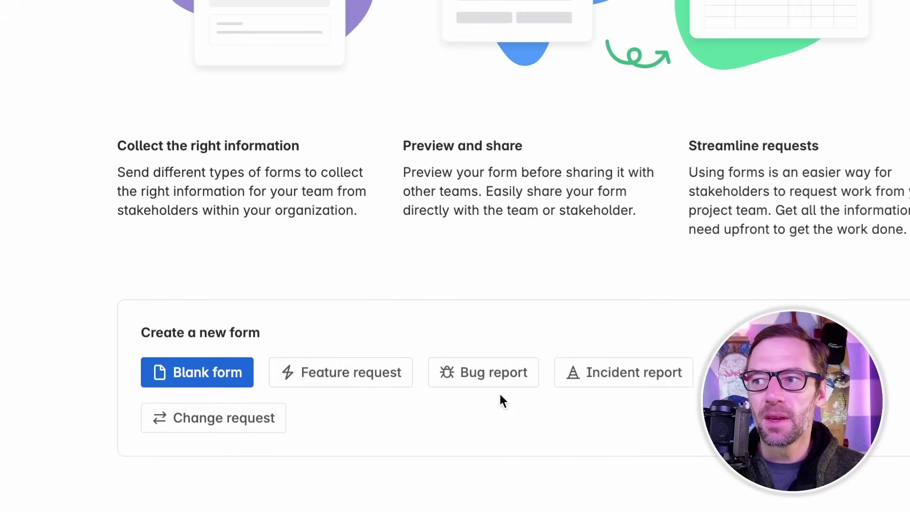
click(493, 372)
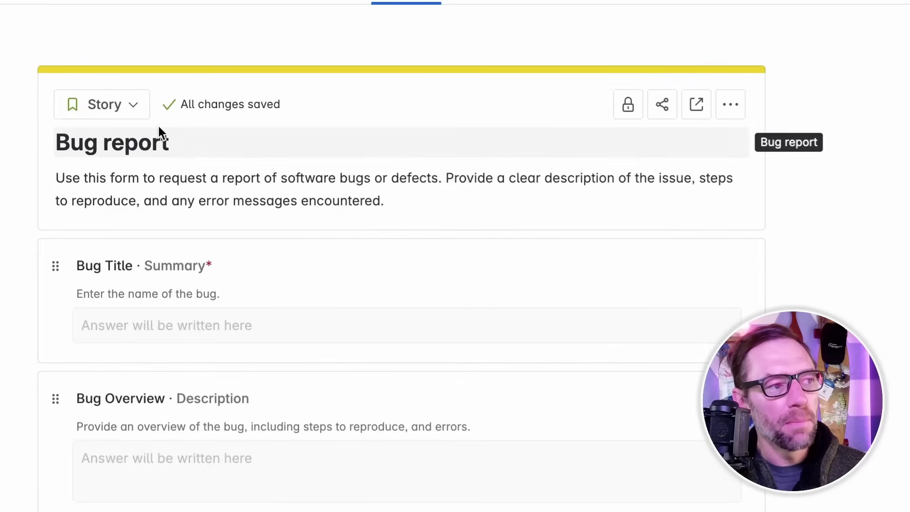
Check the work types offered for the form and change the form's title to "File a Bug".
click(125, 107)
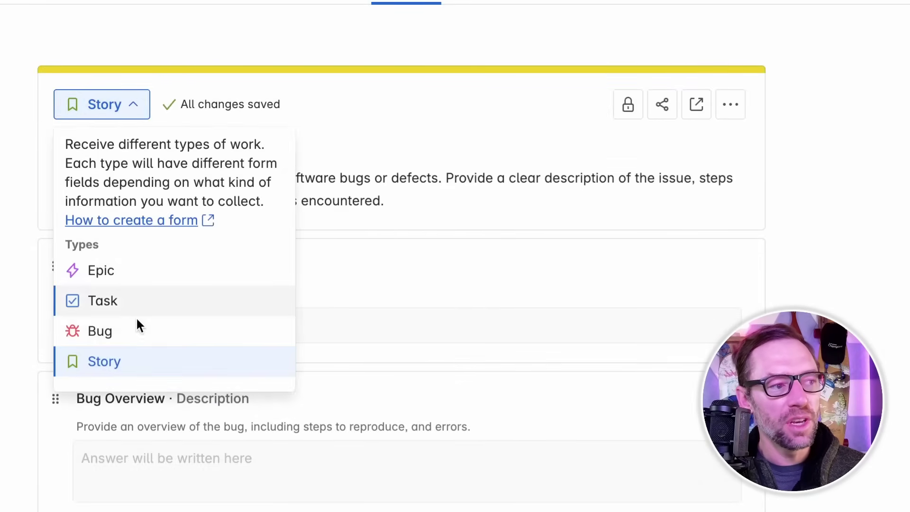
click(389, 153)
drag(197, 147, 3, 134)
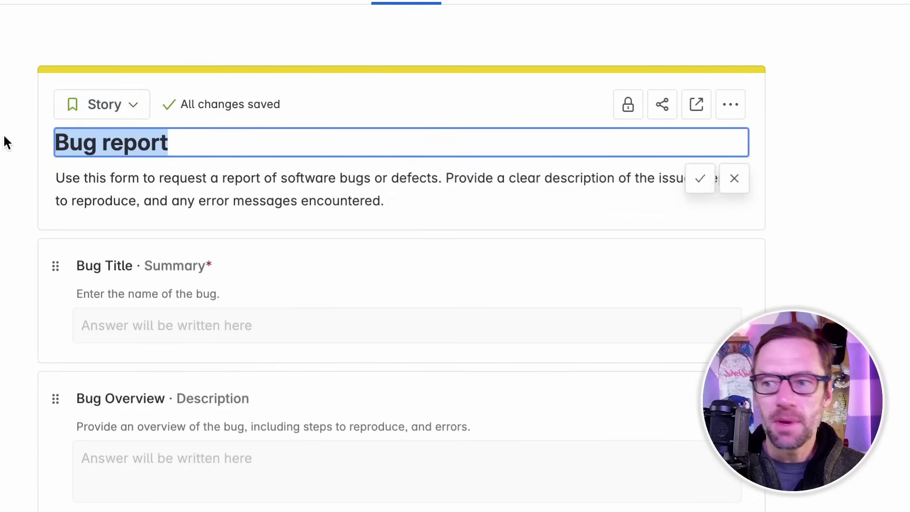
text(File a Bug)
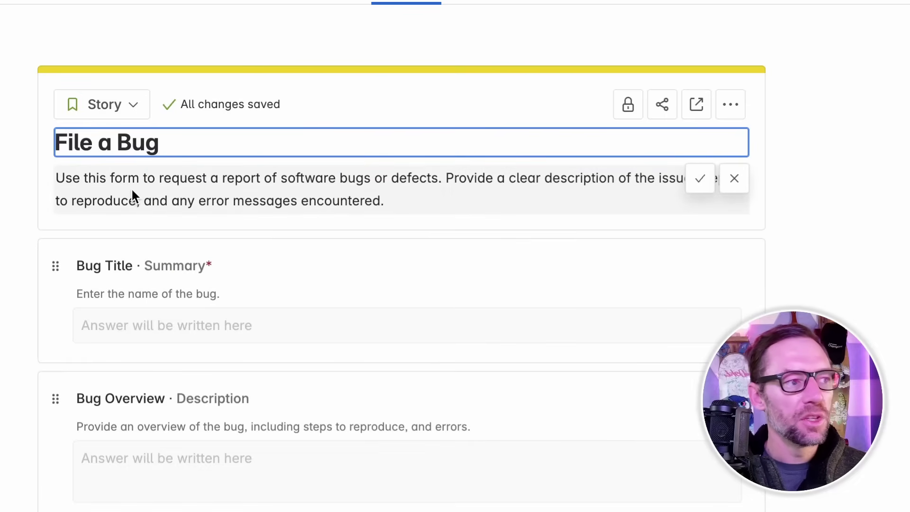
Open the form's description for editing and examine its extra text formatting options and insertable elements.
click(132, 188)
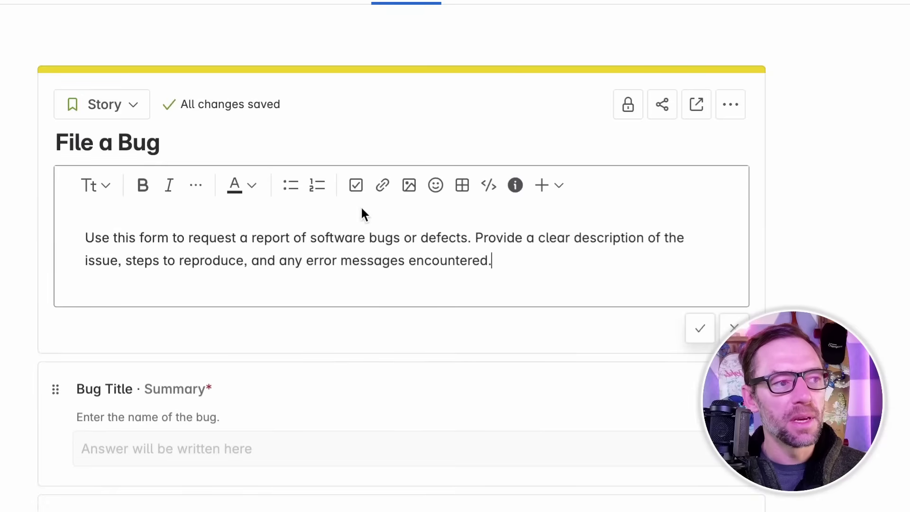
click(198, 188)
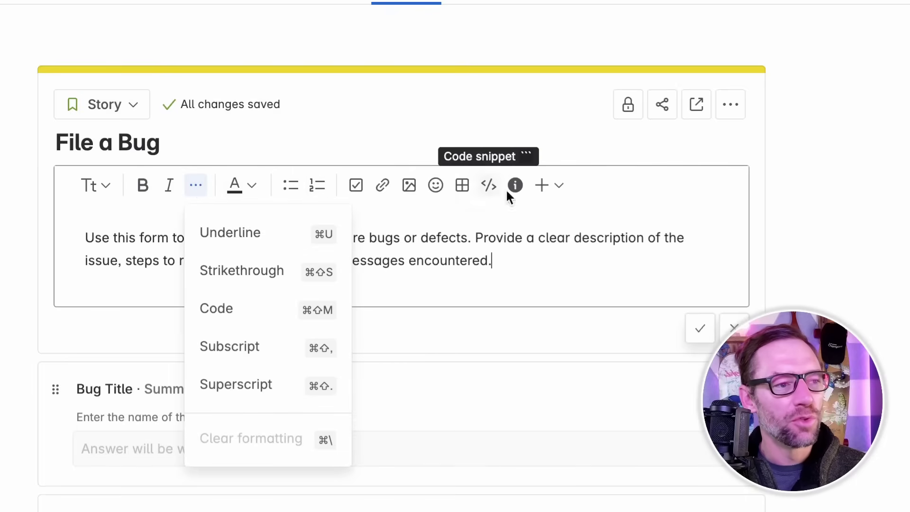
click(548, 197)
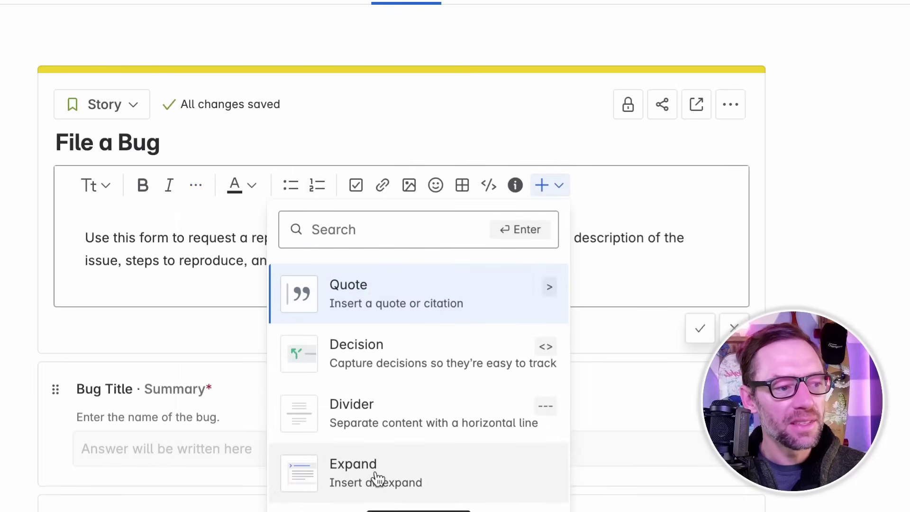
scroll(379, 478, down, 3)
scroll(380, 469, up, 3)
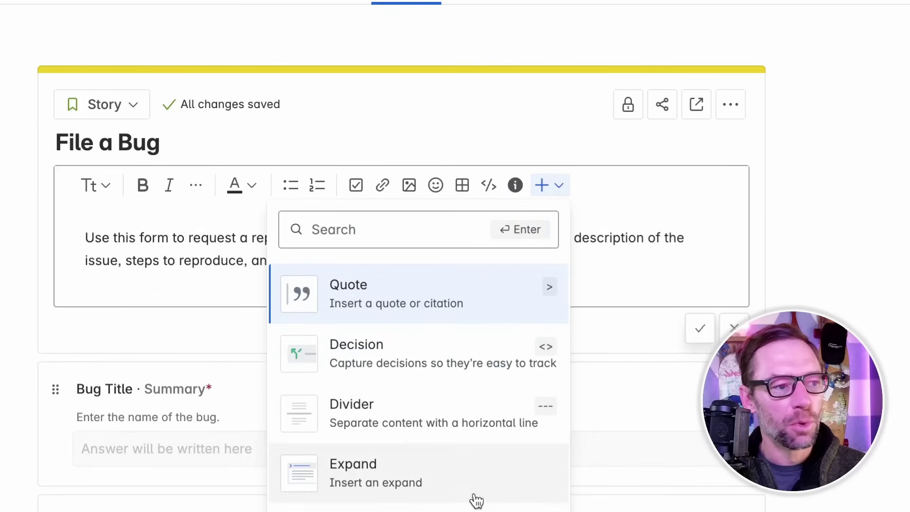
click(522, 319)
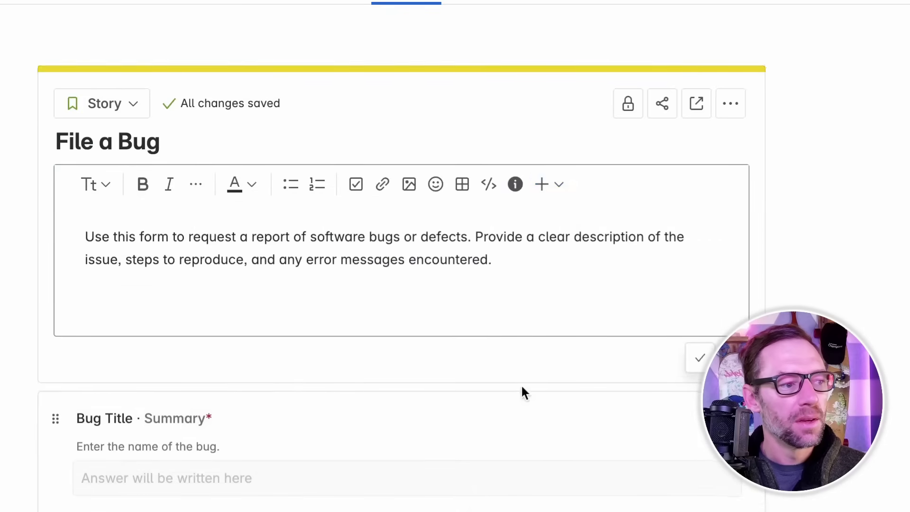
Add the Components field to the form and arrange the fields as Bug Title, Priority, Bug Overview, Components.
scroll(522, 390, down, 5)
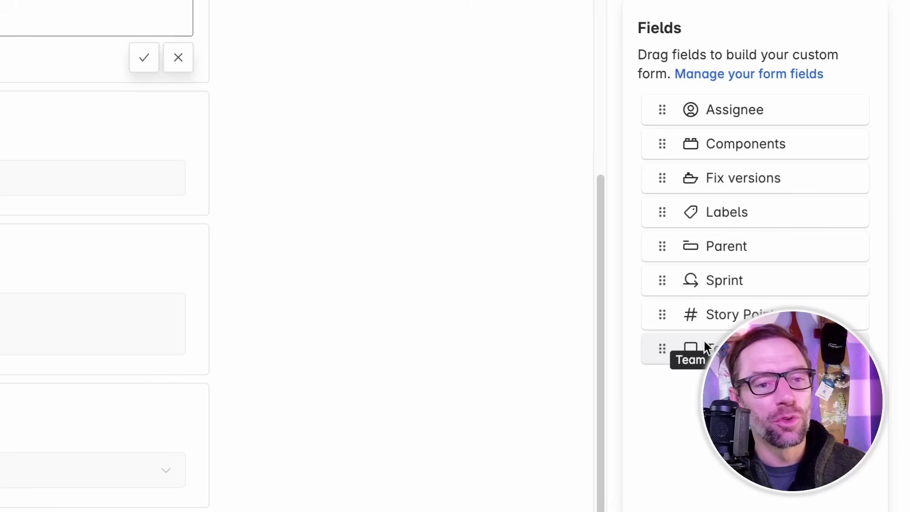
drag(662, 143, 474, 245)
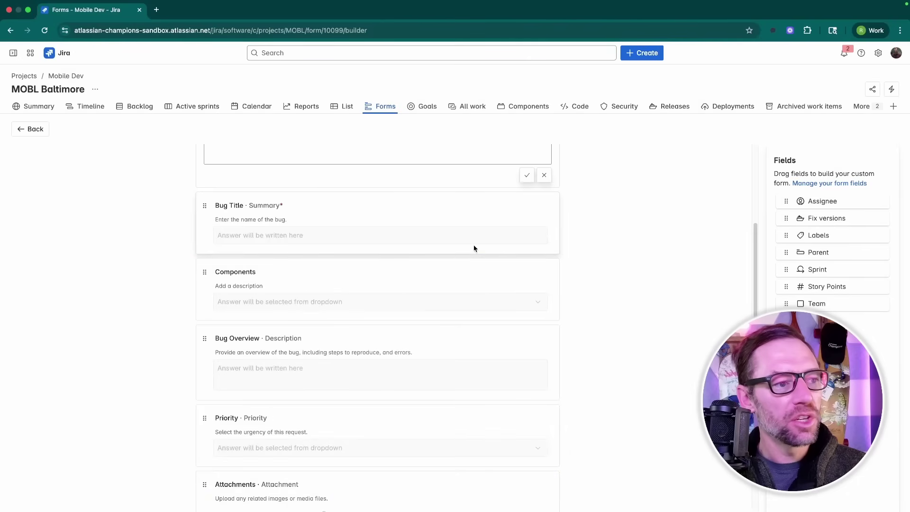
drag(205, 272, 211, 382)
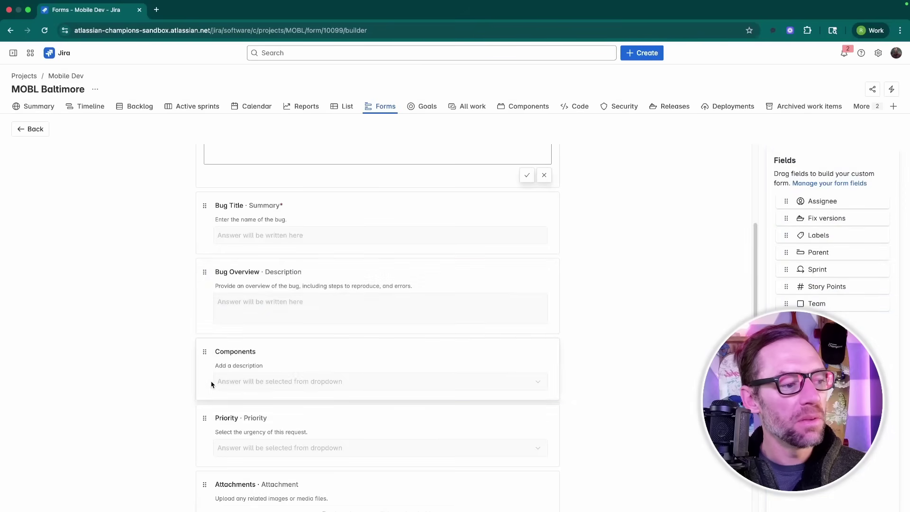
drag(209, 416, 209, 265)
Change the help text under the Bug Title field to "Enter a brief description" and save it.
click(325, 221)
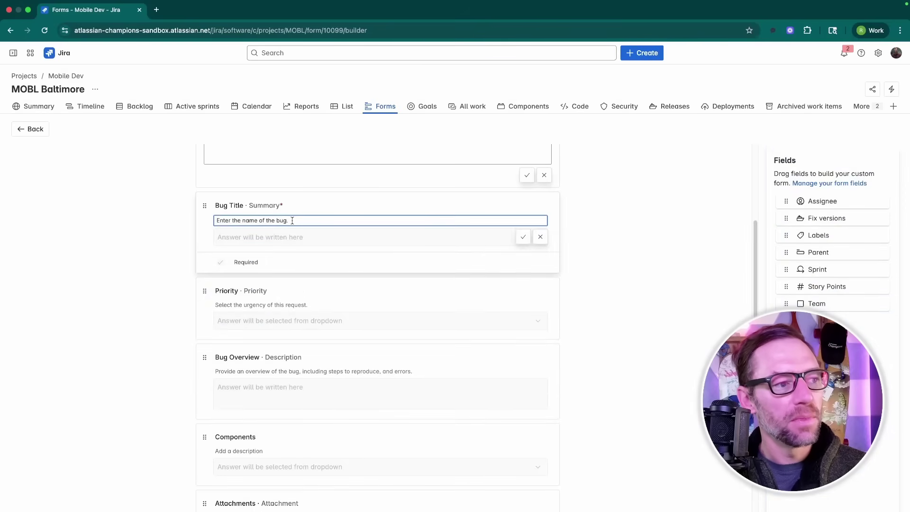
key(BackSpace)
key(BackSpace)
key(BackSpace)
key(BackSpace)
key(BackSpace)
key(BackSpace)
key(BackSpace)
key(BackSpace)
key(BackSpace)
key(BackSpace)
key(BackSpace)
key(BackSpace)
key(BackSpace)
key(BackSpace)
key(BackSpace)
key(BackSpace)
key(BackSpace)
key(BackSpace)
key(BackSpace)
key(BackSpace)
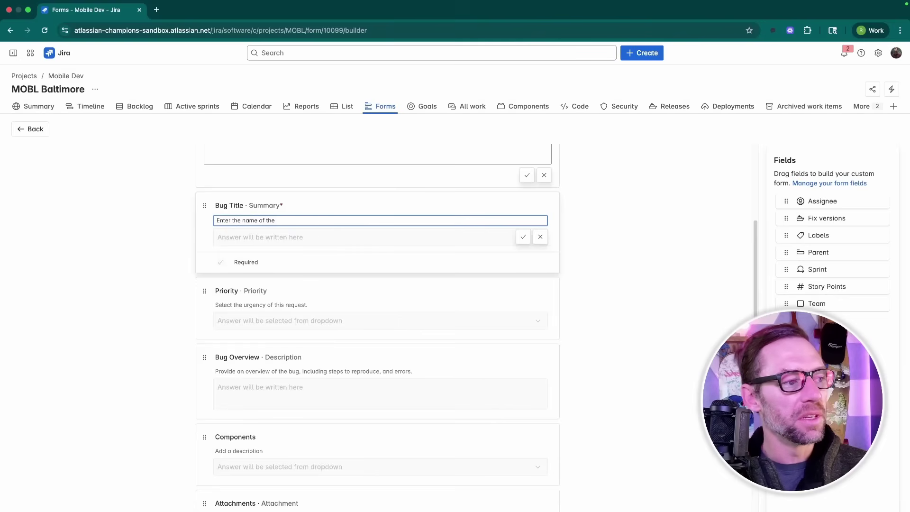
text(a brief description)
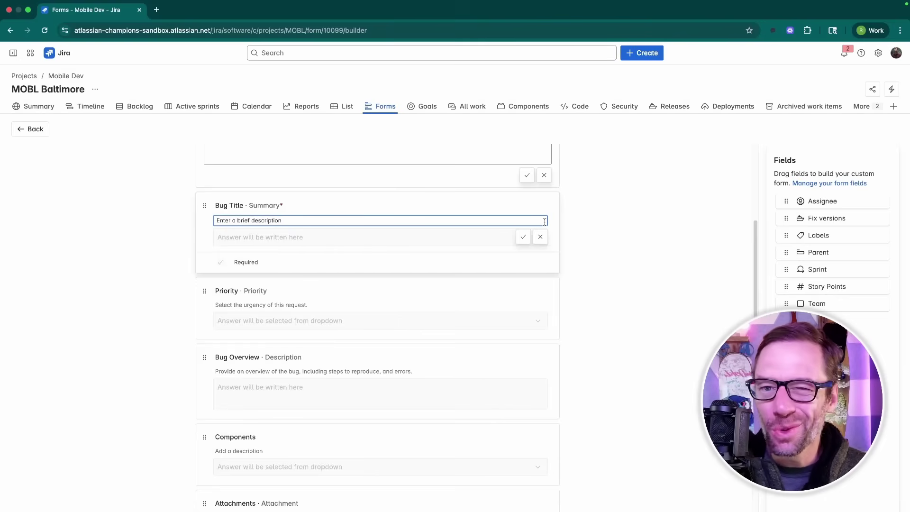
click(522, 236)
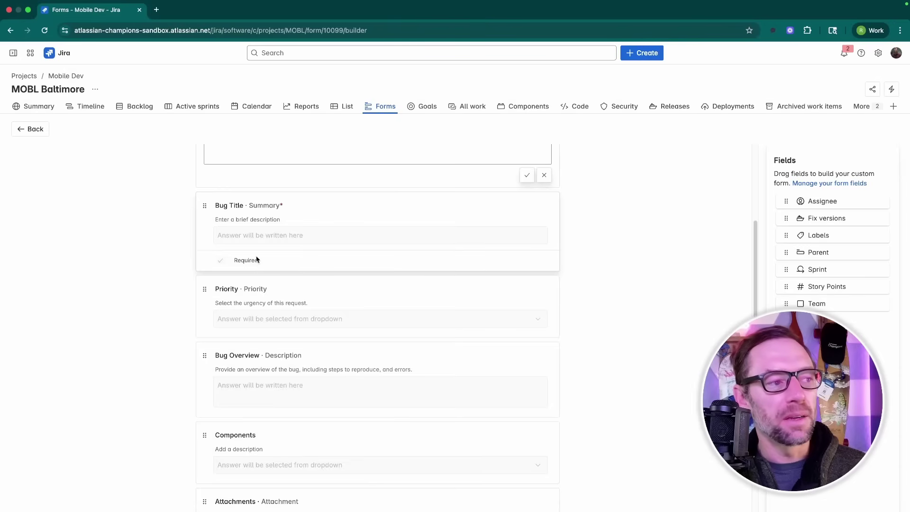
Make the Priority field required.
click(255, 304)
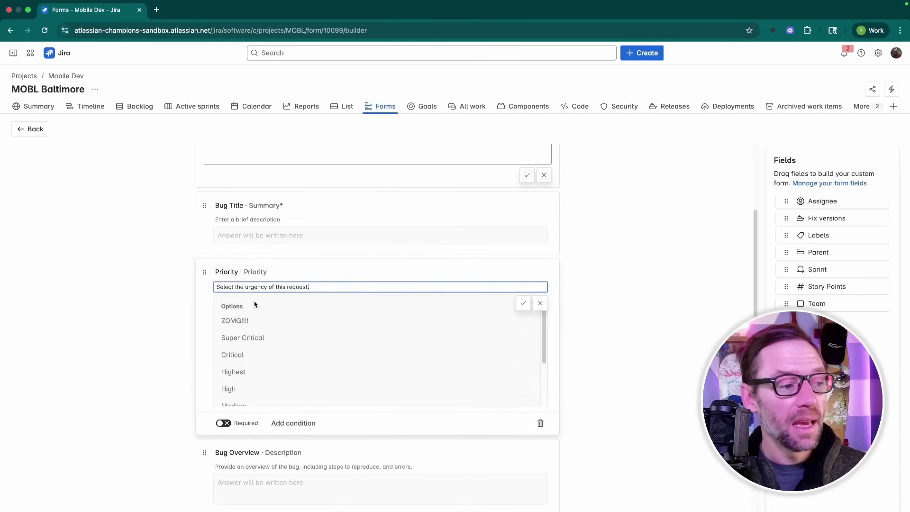
click(224, 423)
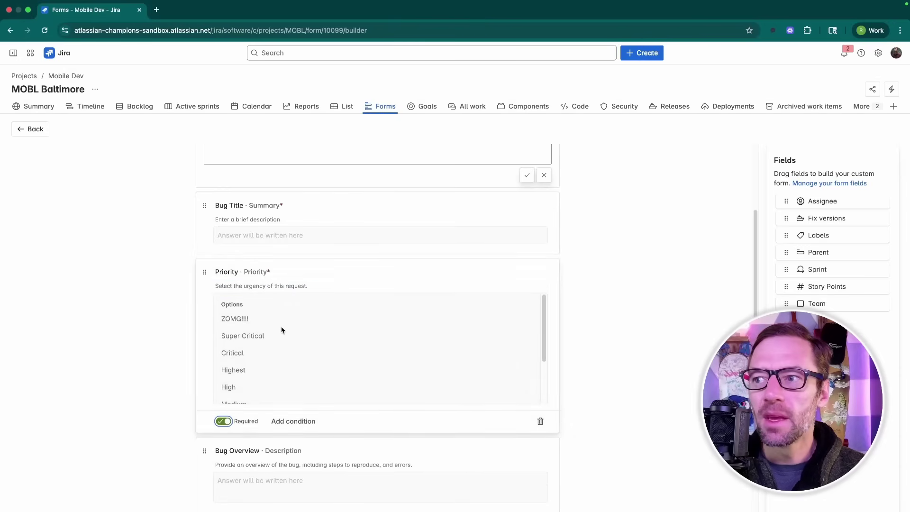
drag(269, 270, 272, 270)
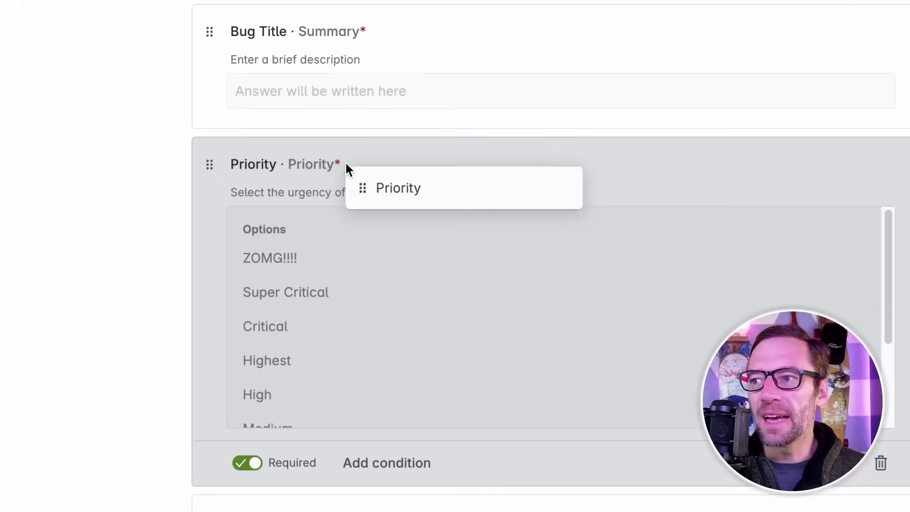
drag(345, 163, 344, 166)
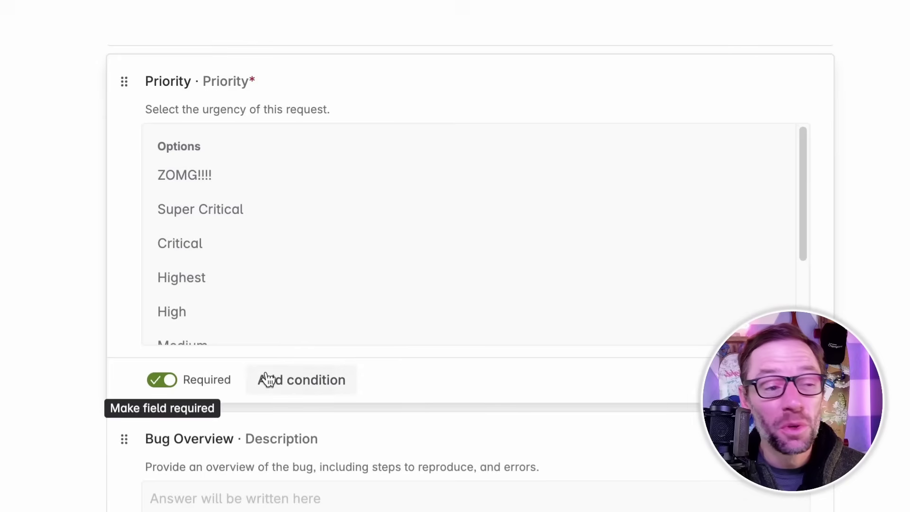
Add a condition to Priority that shows the Attachments field for Super Critical or Critical, and make Attachments required.
click(313, 381)
scroll(332, 380, down, 4)
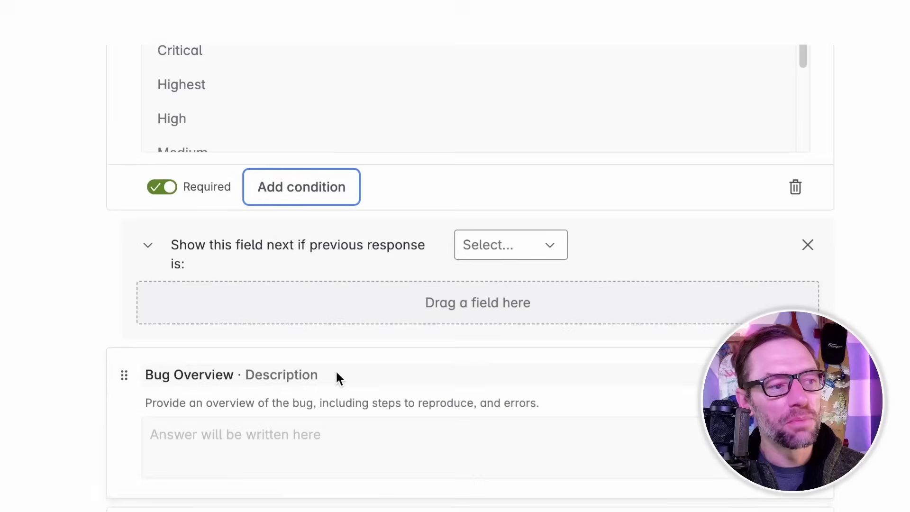
click(486, 246)
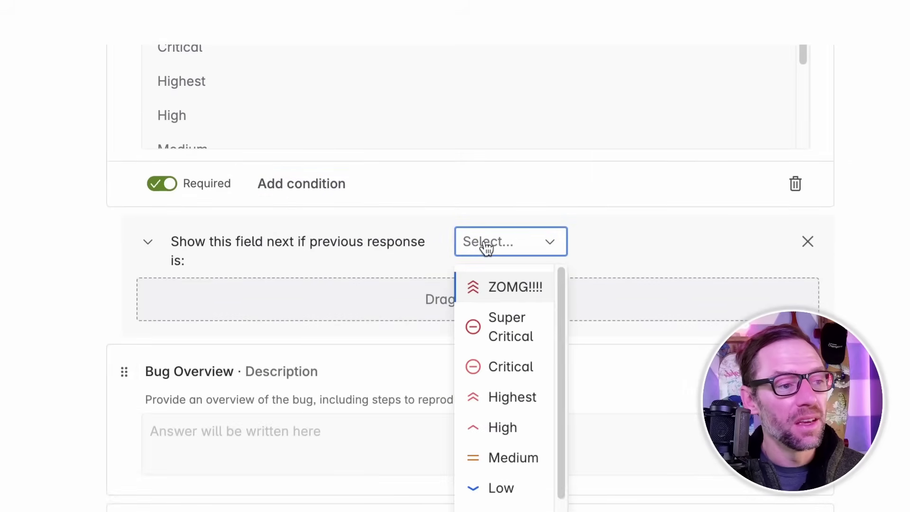
click(509, 337)
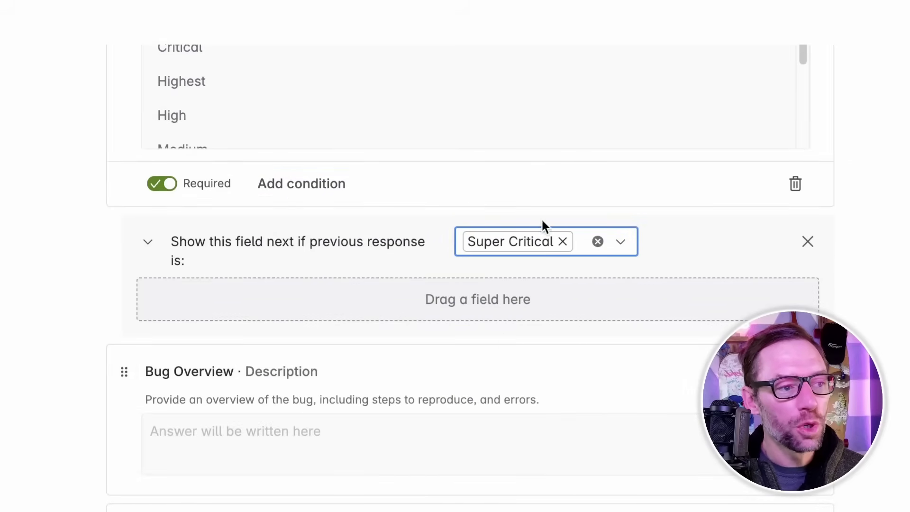
click(614, 242)
click(543, 321)
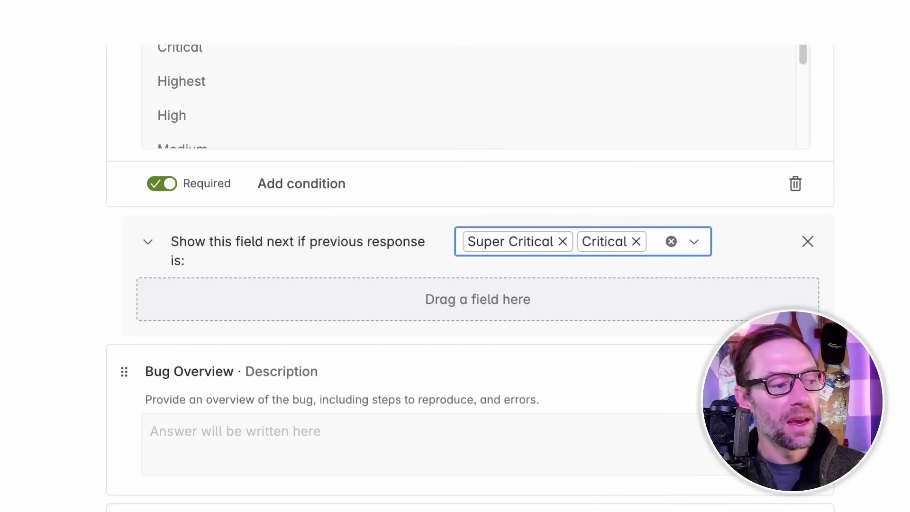
drag(5, 303, 295, 303)
click(197, 418)
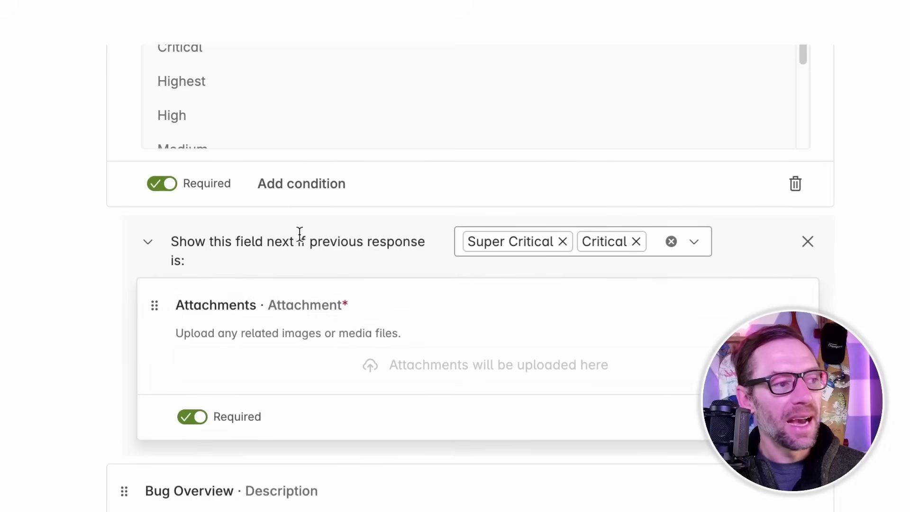
Add a second condition to Priority that shows the Components field when the response is High or Medium.
click(310, 193)
click(504, 480)
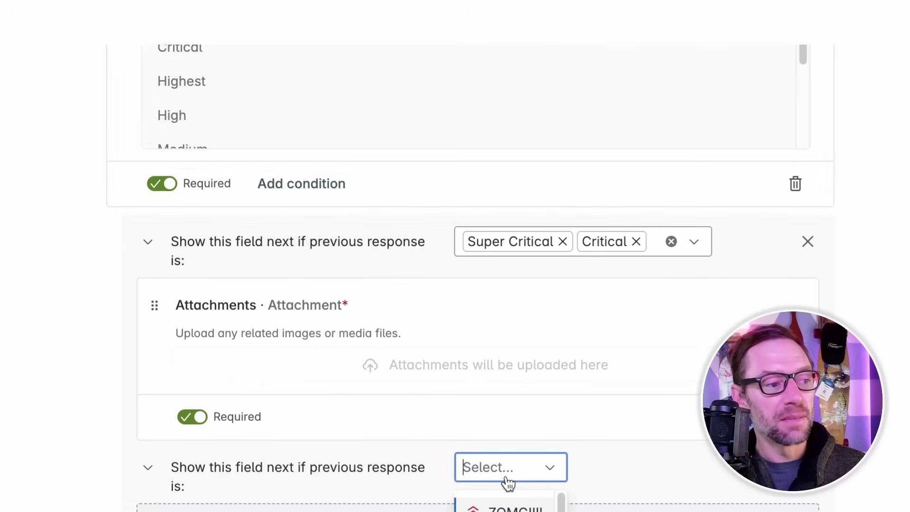
click(503, 509)
click(579, 471)
click(503, 509)
scroll(469, 284, down, 3)
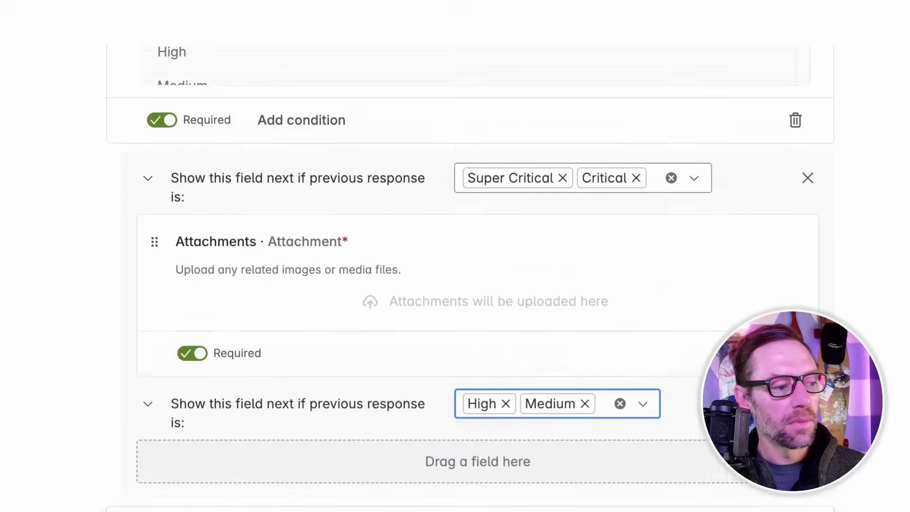
drag(10, 384, 241, 384)
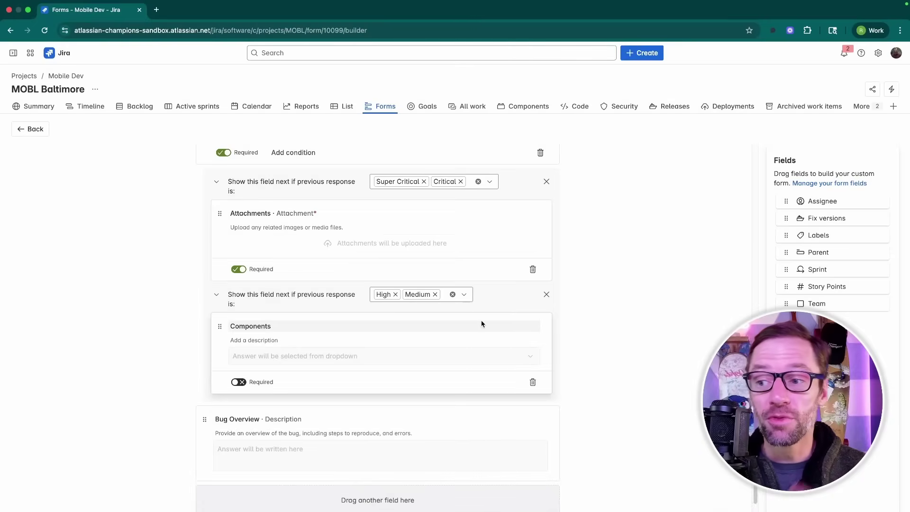
scroll(388, 246, up, 1)
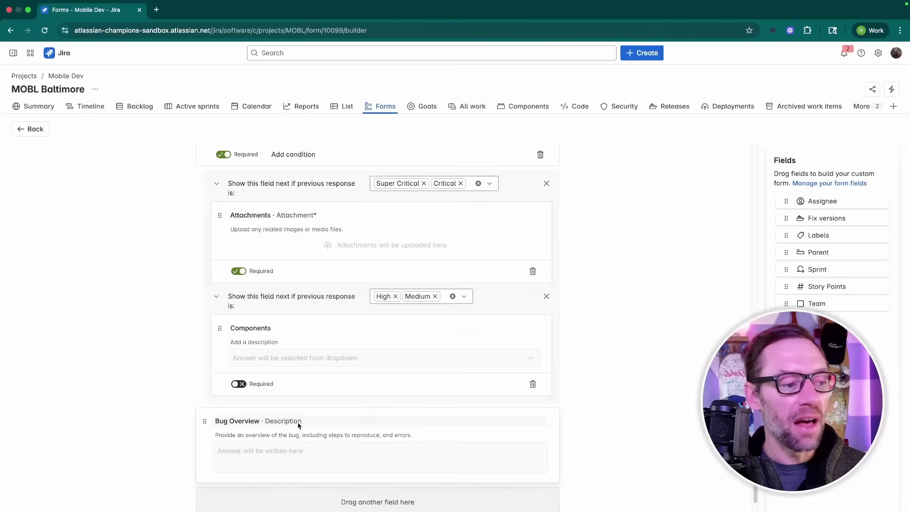
click(313, 474)
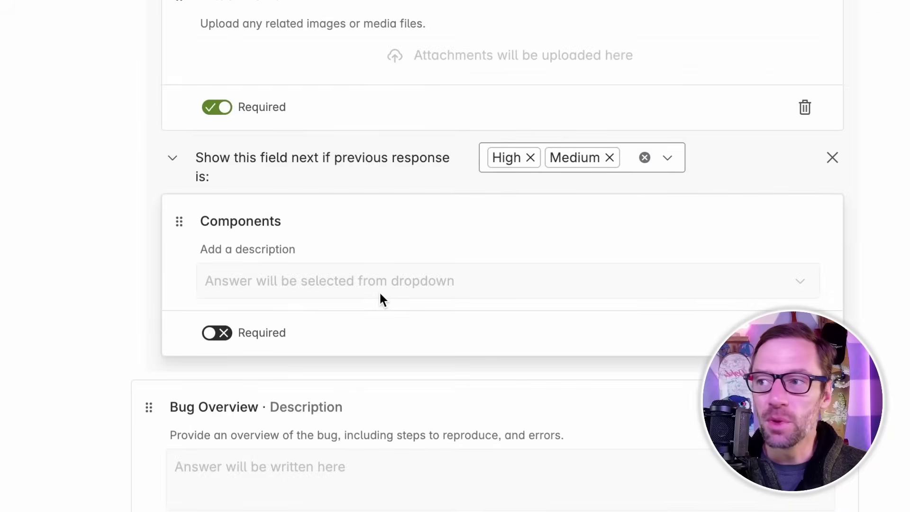
Set the File a Bug form's access level to Public, keeping the default reporter, and save and confirm the public access.
scroll(408, 246, up, 2)
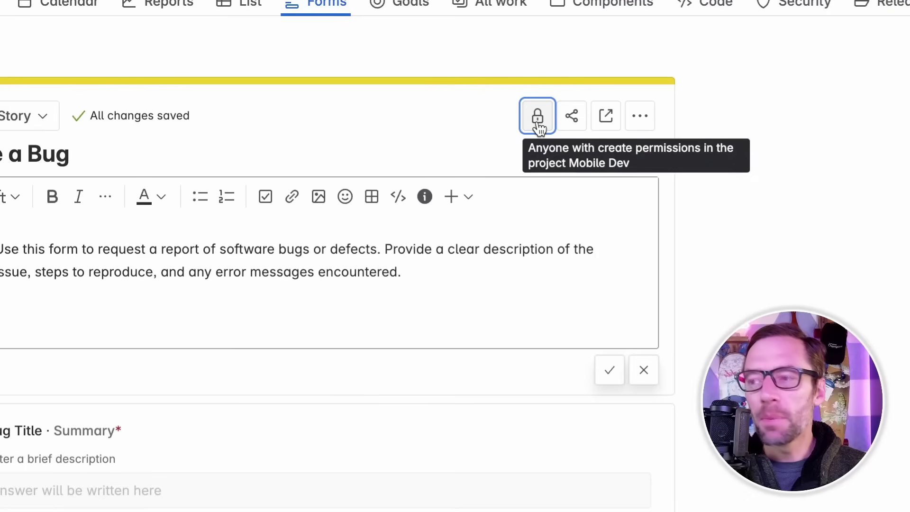
click(539, 125)
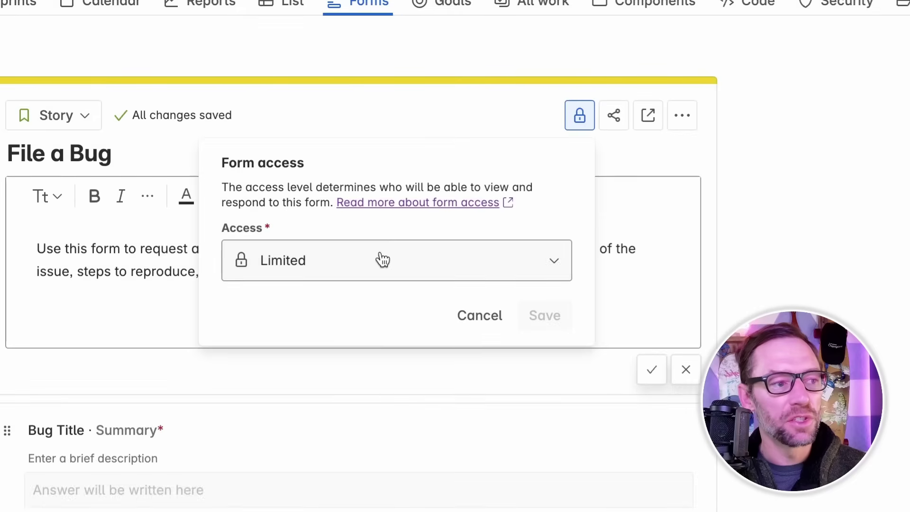
click(337, 263)
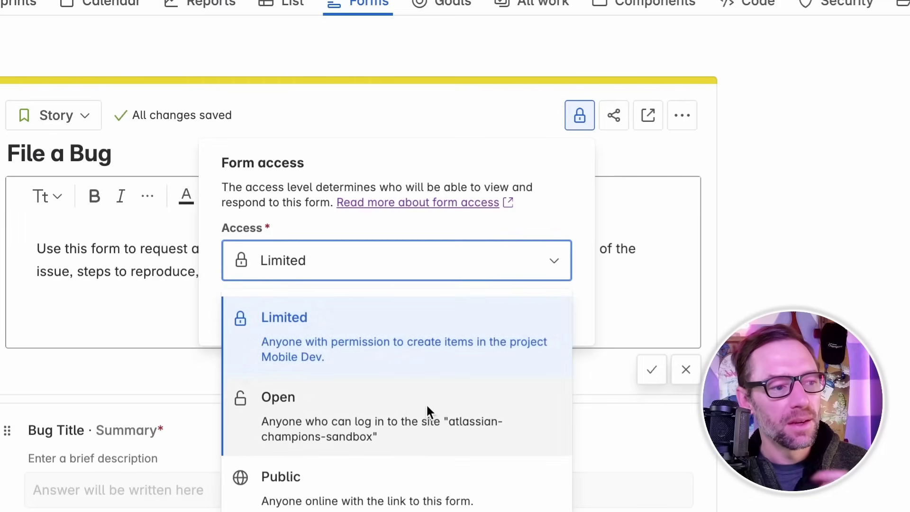
click(427, 406)
click(398, 266)
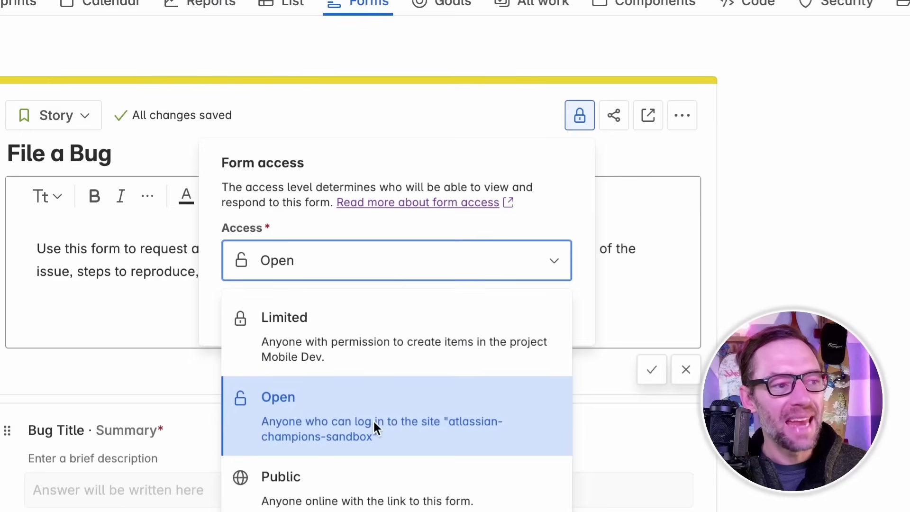
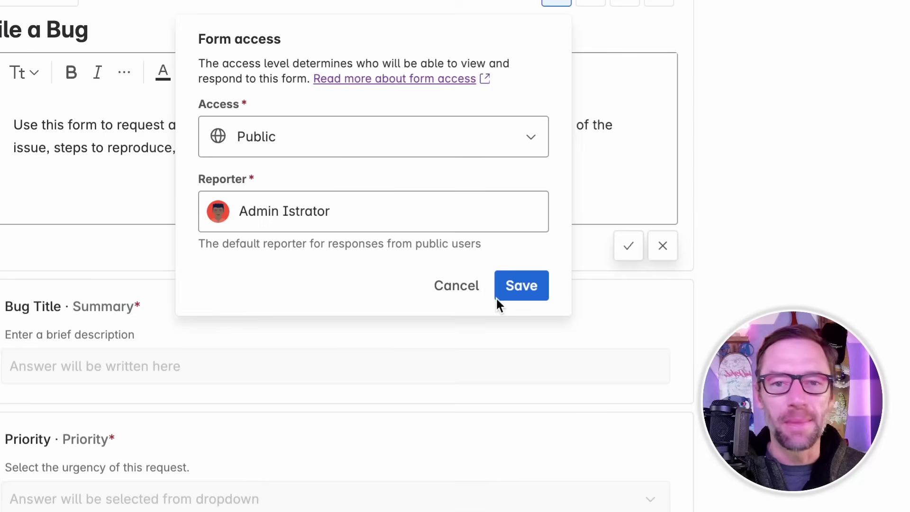
click(521, 288)
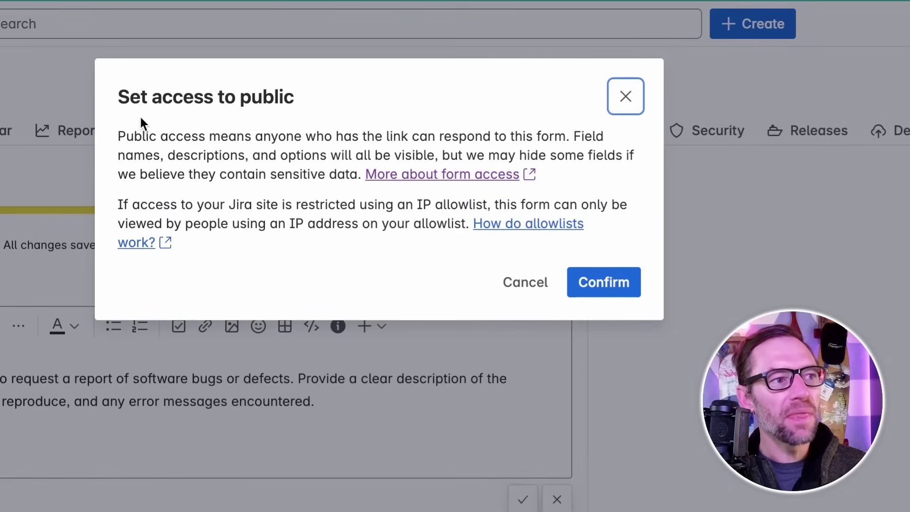
drag(141, 99, 441, 279)
click(441, 278)
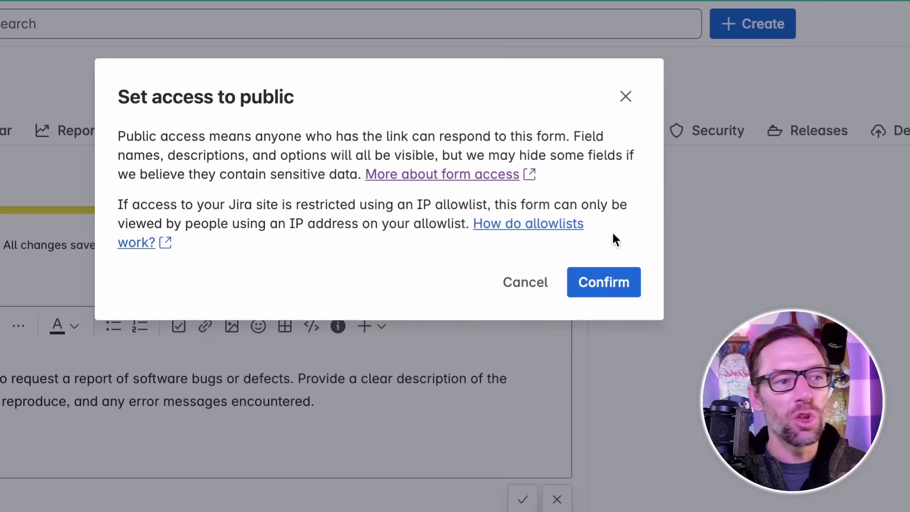
click(610, 290)
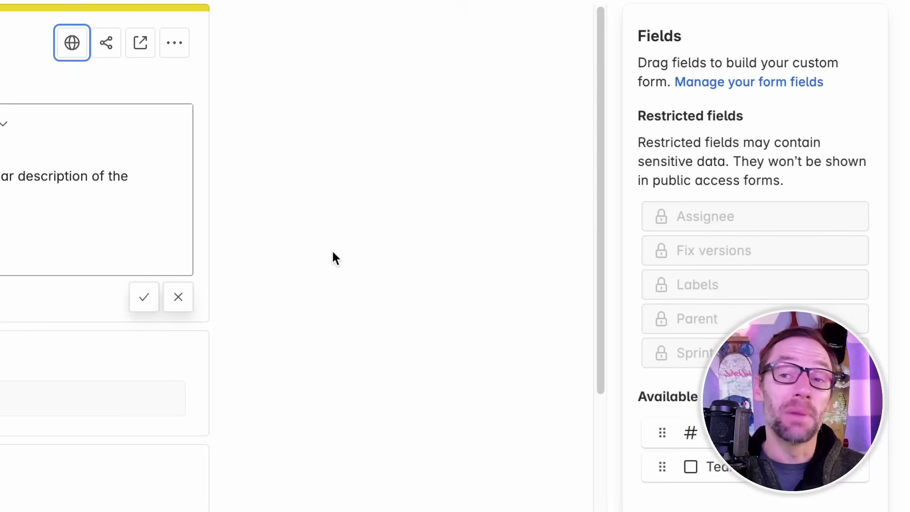
Open the form's sharing options and copy the form link without choosing any recipients.
click(109, 48)
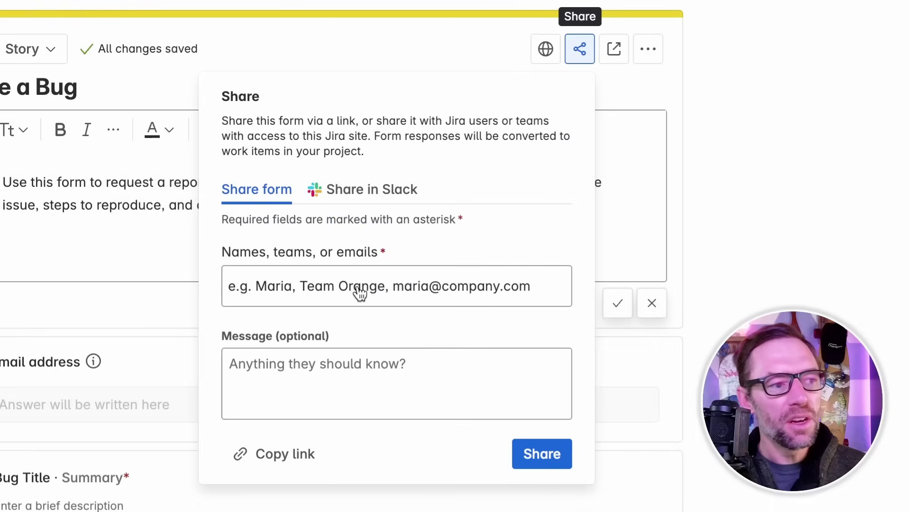
click(399, 282)
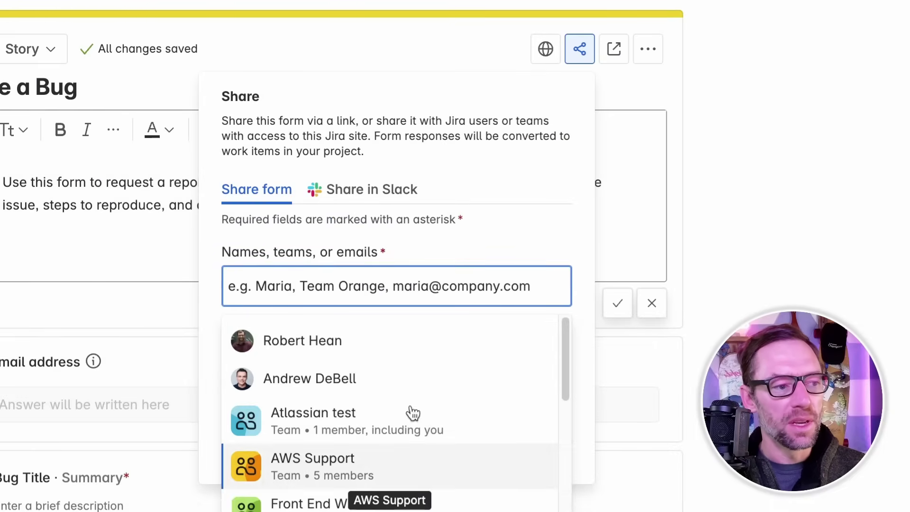
click(418, 214)
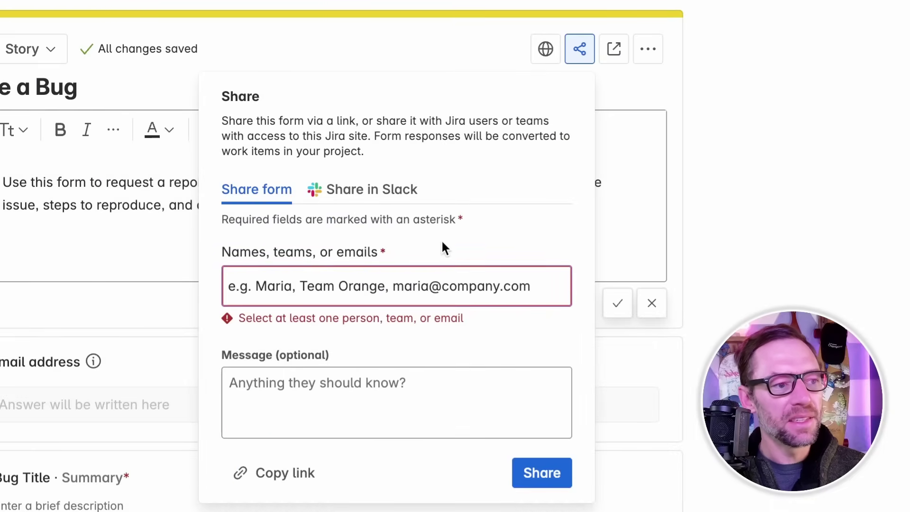
click(278, 480)
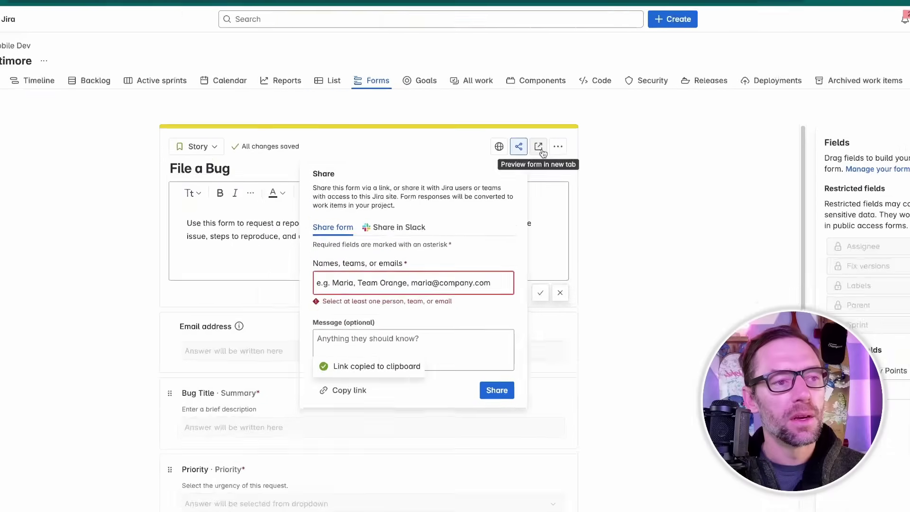
Preview the form in a new tab and submit a test bug titled "I found a bug" with Highest priority.
click(539, 147)
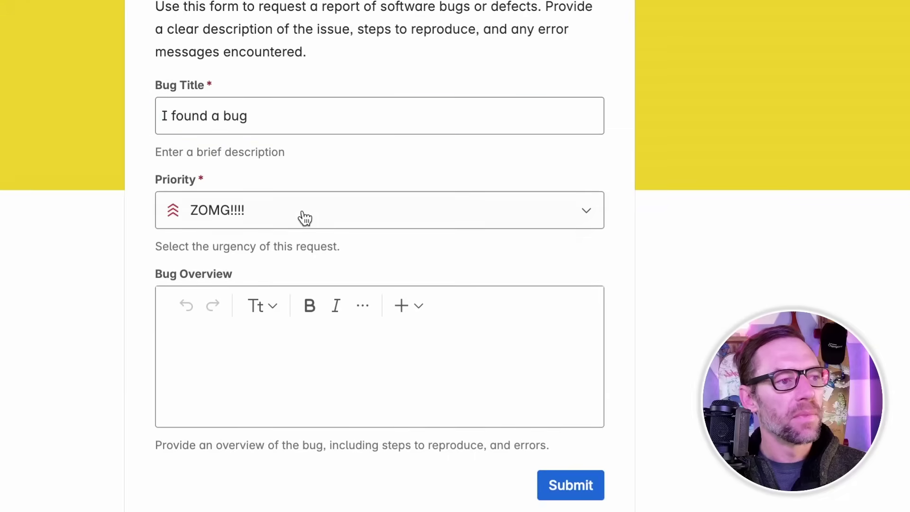
click(412, 232)
click(402, 283)
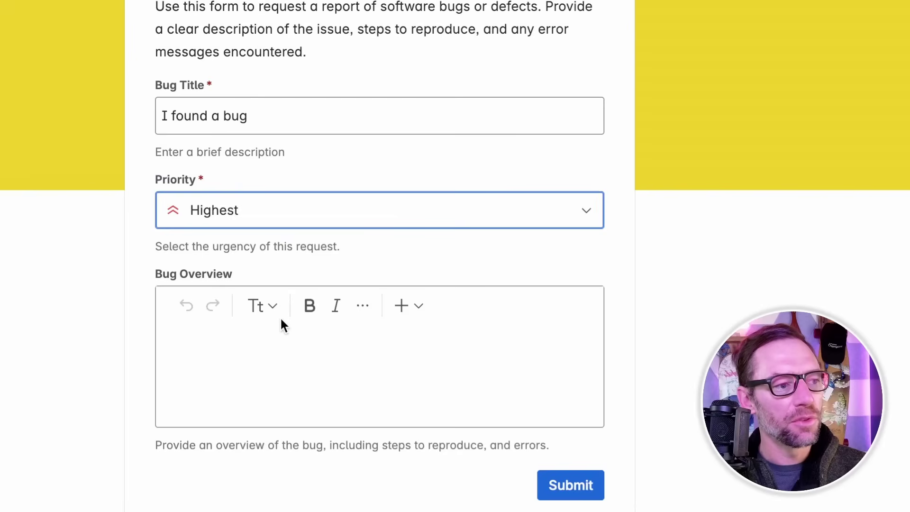
click(280, 360)
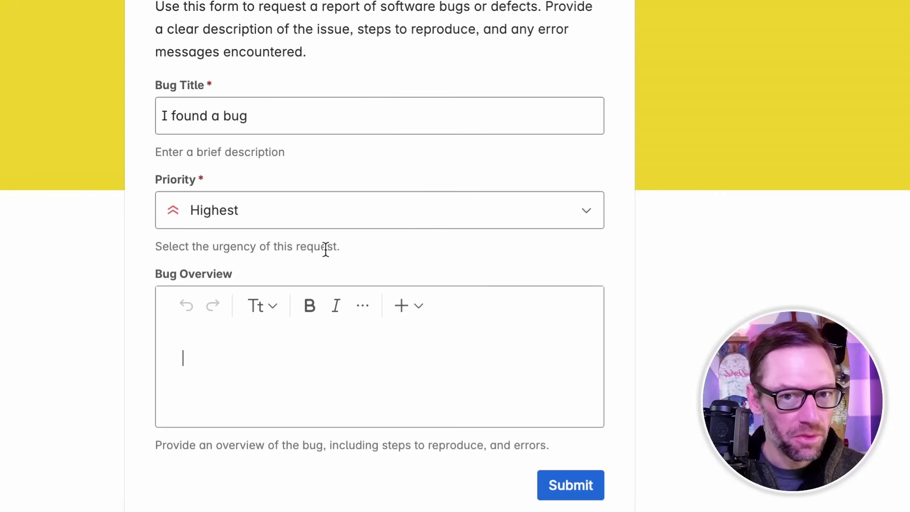
drag(344, 246, 213, 247)
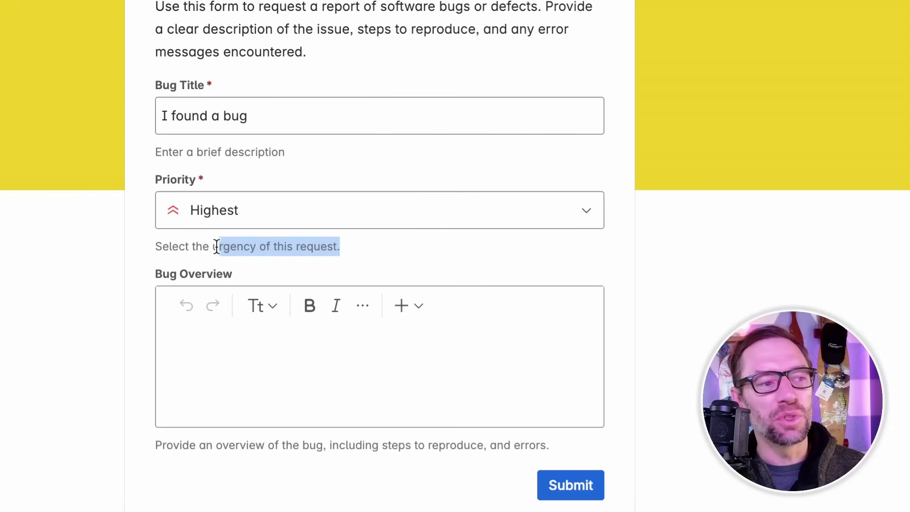
click(470, 375)
click(555, 491)
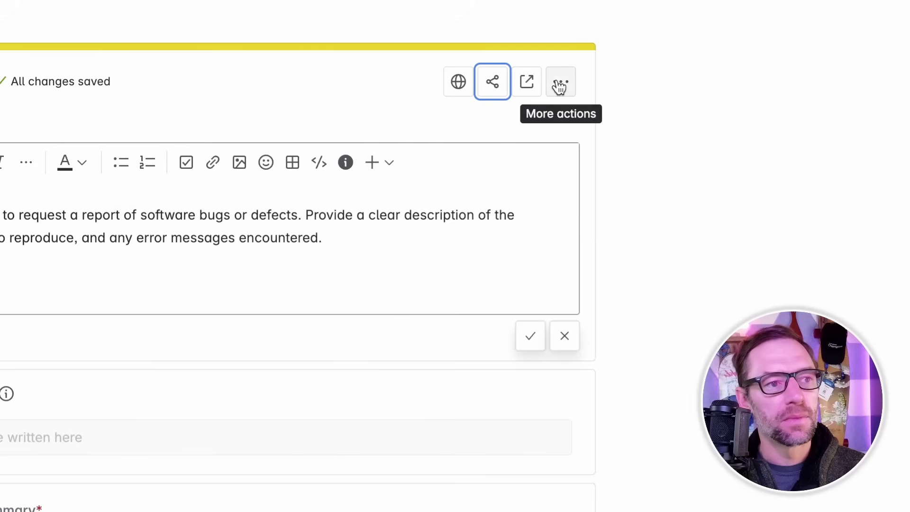
Check the additional actions offered for the File a Bug form, both in the form builder and in the project's forms list.
click(560, 85)
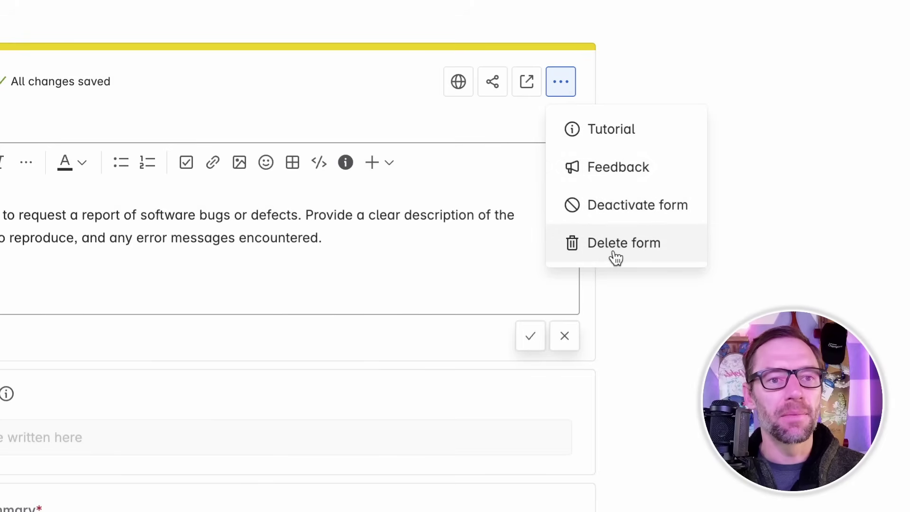
key(Escape)
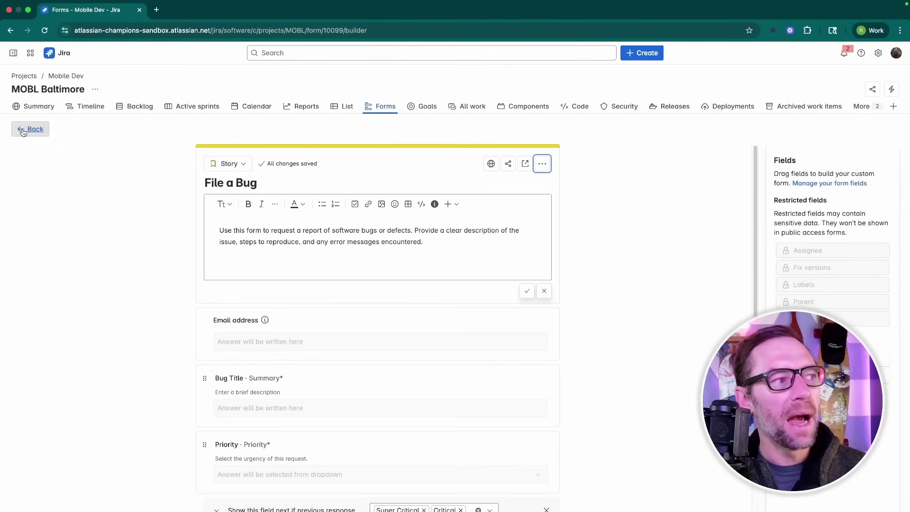
click(22, 132)
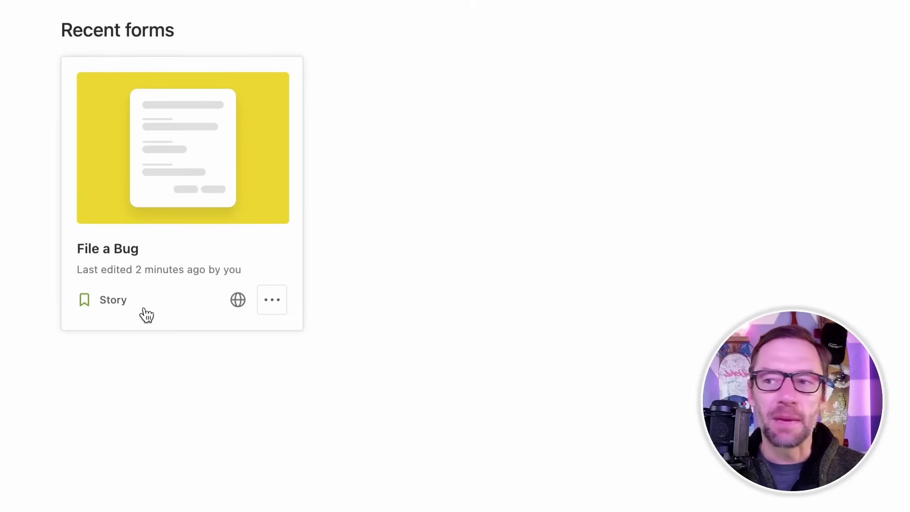
click(274, 300)
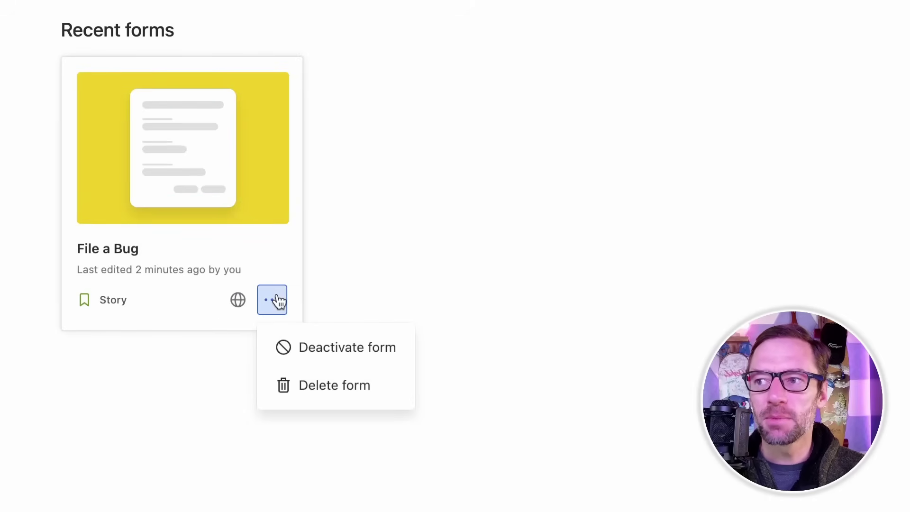
click(442, 172)
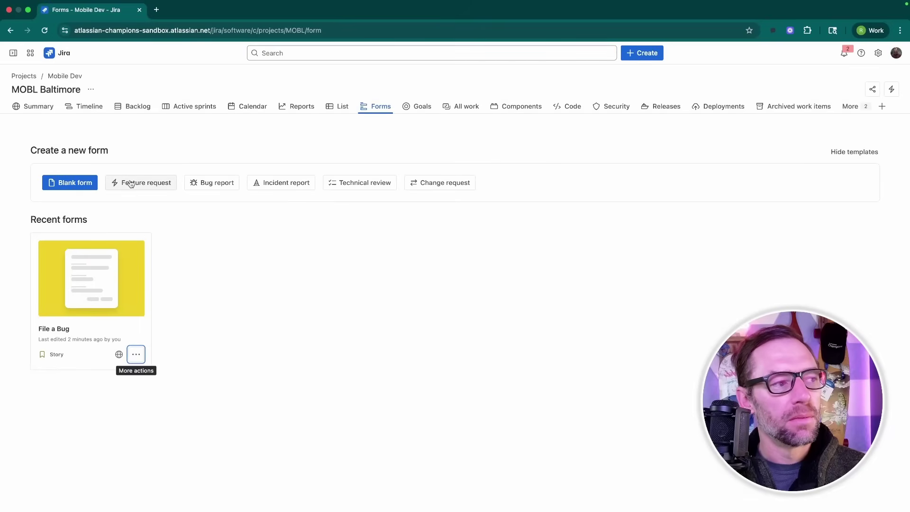